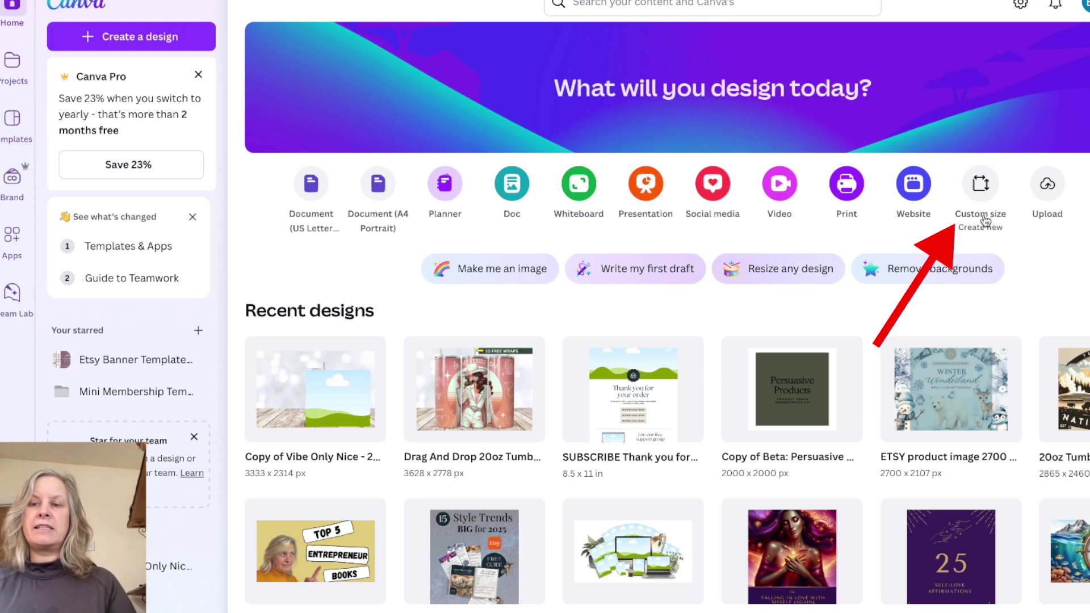
Step: Create a new custom-size design of 2865 × 2460 px
{"action": "left_click", "coordinate": [982, 186]}
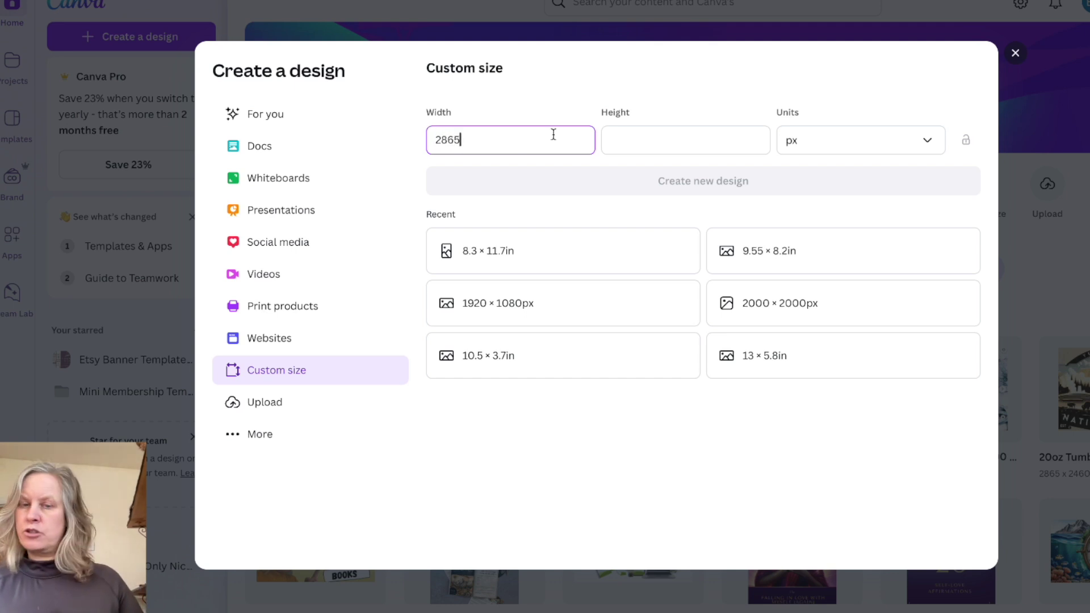
{"action": "left_click", "coordinate": [631, 142]}
{"action": "type", "text": "24"}
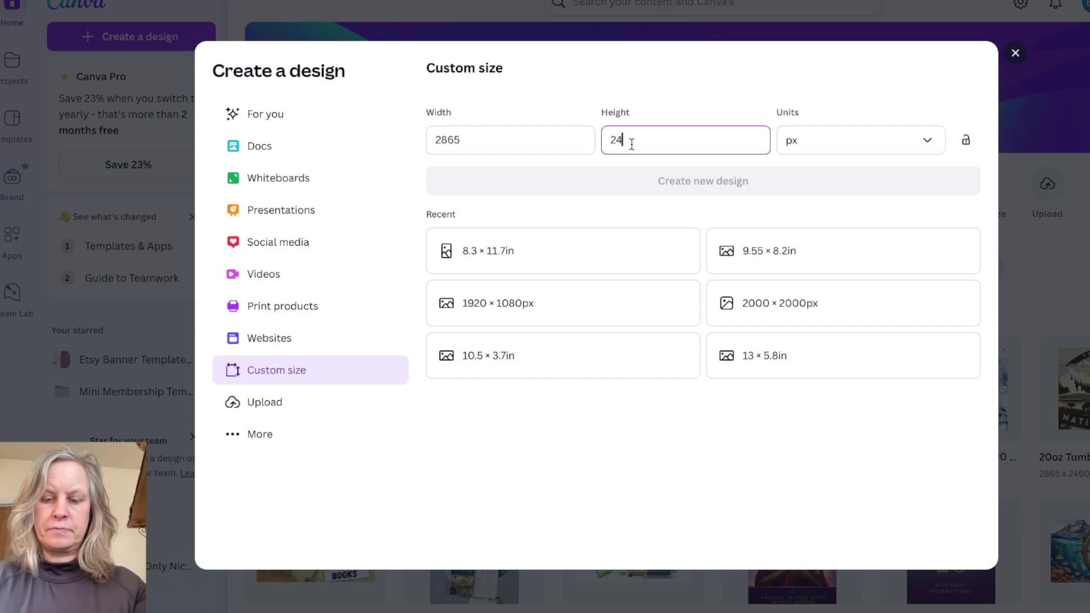
{"action": "type", "text": "60"}
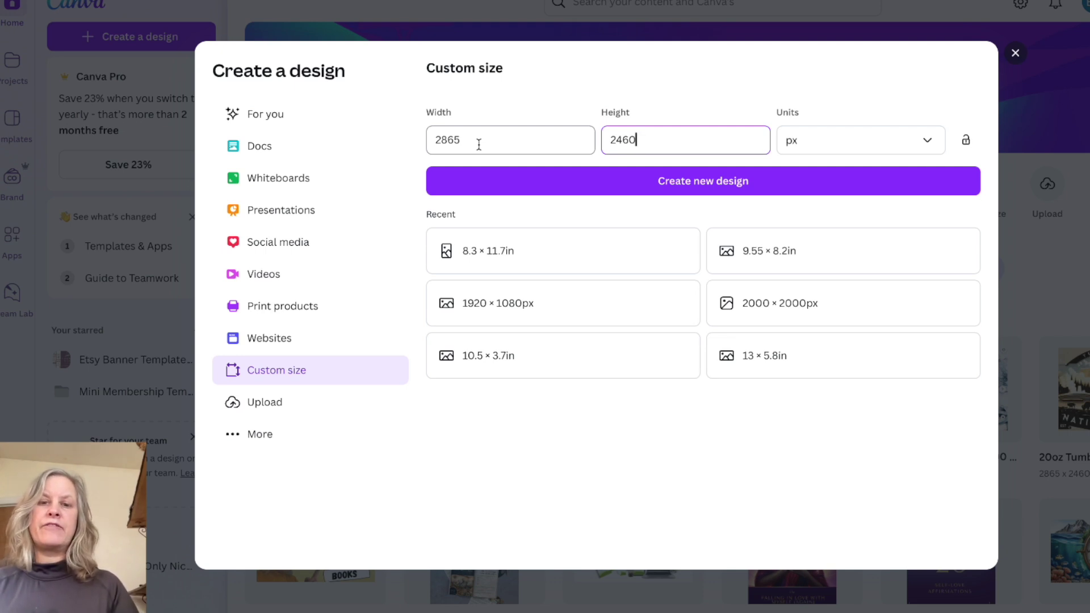
{"action": "left_click", "coordinate": [724, 186]}
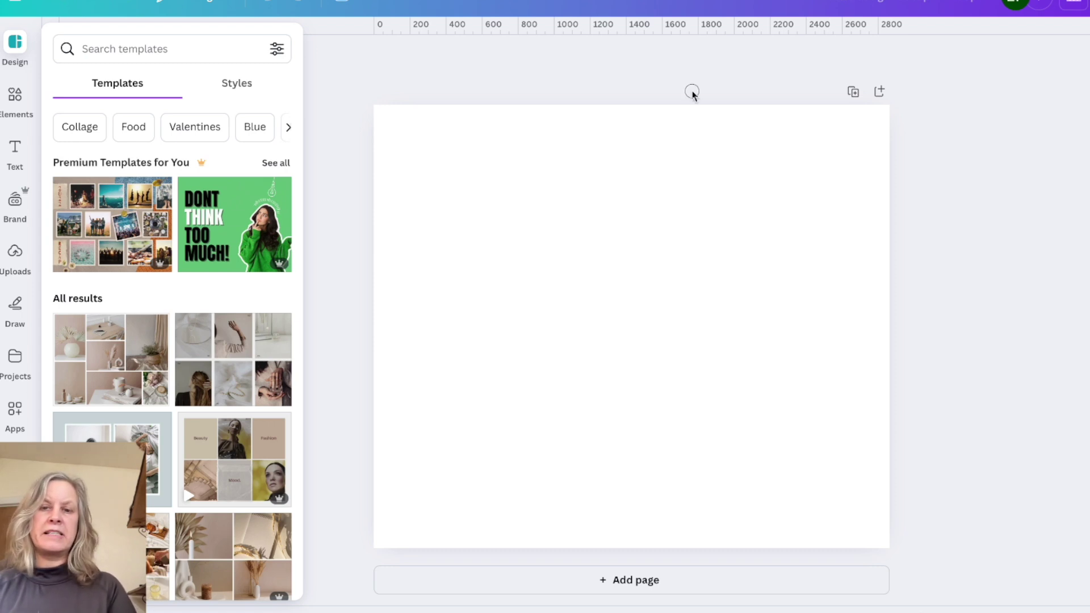
Step: Paste the leprechaun pattern image, move it to the top-left and enlarge it to full page height
{"action": "key", "text": "ctrl+v"}
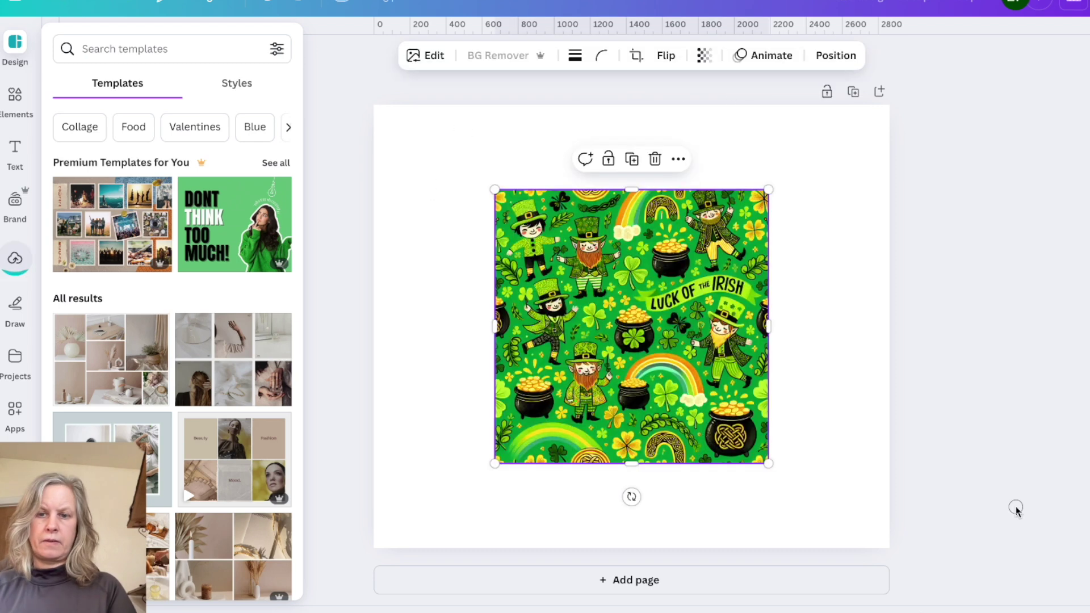
{"action": "left_click", "coordinate": [1016, 509]}
{"action": "left_click_drag", "start_coordinate": [697, 386], "coordinate": [574, 300]}
{"action": "left_click_drag", "start_coordinate": [647, 377], "coordinate": [808, 547]}
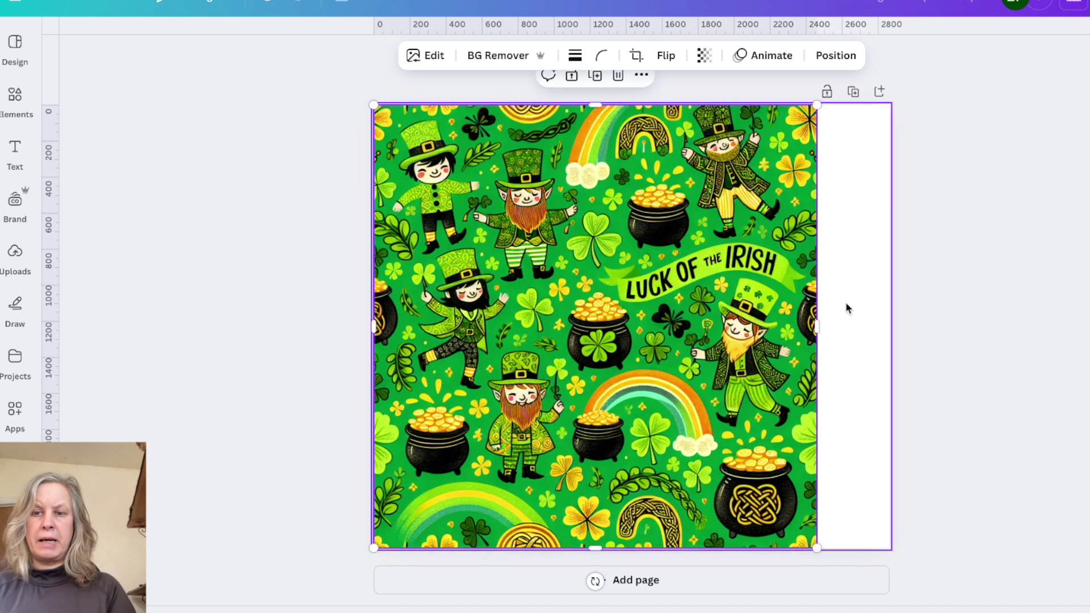
{"action": "mouse_move", "coordinate": [735, 328]}
{"action": "left_mouse_down"}
{"action": "mouse_move", "coordinate": [779, 328]}
{"action": "mouse_move", "coordinate": [733, 328]}
{"action": "left_mouse_up"}
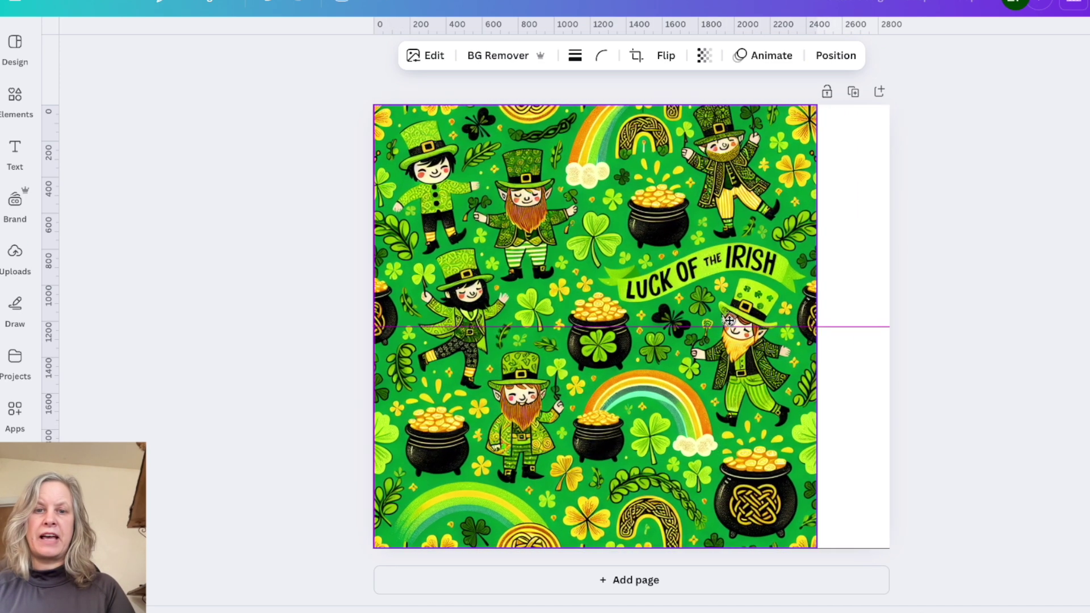
Step: Enlarge the pattern image across the page width and position it to cover the page
{"action": "left_click", "coordinate": [876, 539]}
{"action": "left_click", "coordinate": [607, 264]}
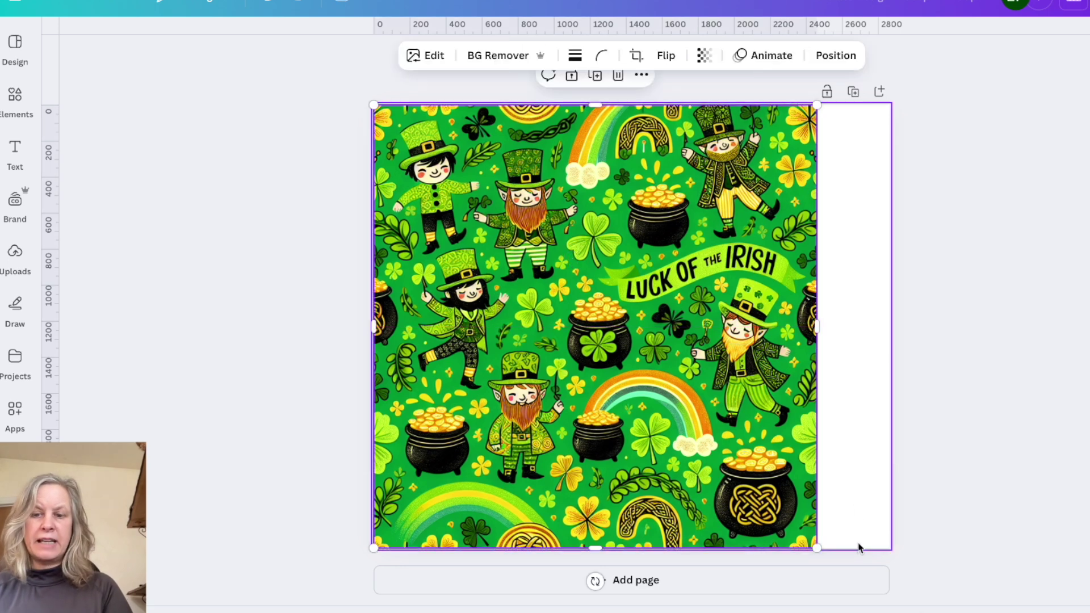
{"action": "left_click_drag", "start_coordinate": [816, 549], "coordinate": [889, 612]}
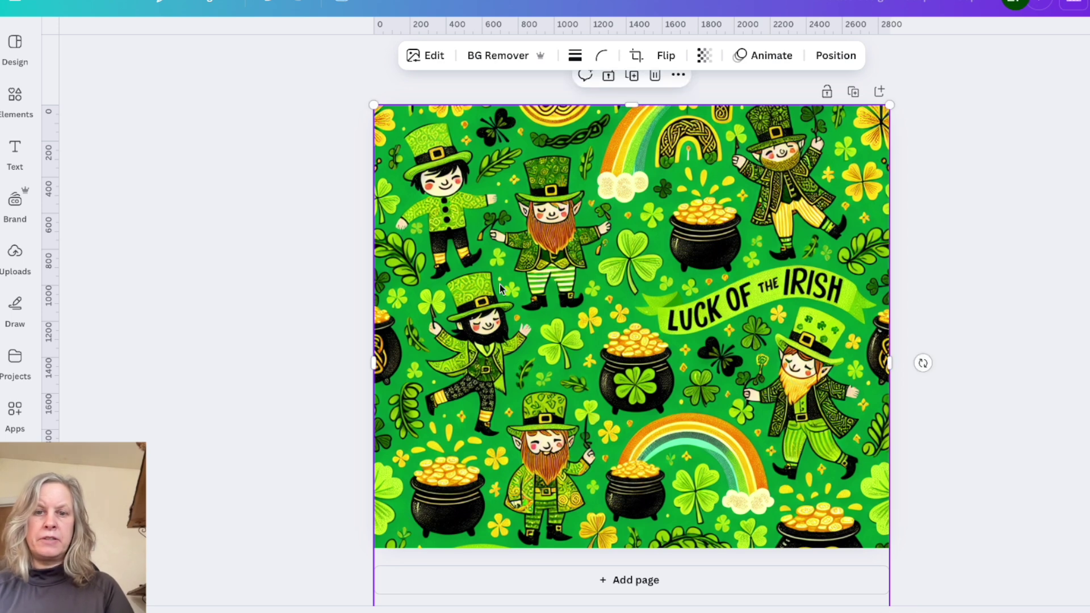
{"action": "mouse_move", "coordinate": [502, 310]}
{"action": "left_mouse_down"}
{"action": "mouse_move", "coordinate": [509, 265]}
{"action": "mouse_move", "coordinate": [520, 279]}
{"action": "mouse_move", "coordinate": [503, 279]}
{"action": "mouse_move", "coordinate": [504, 292]}
{"action": "left_mouse_up"}
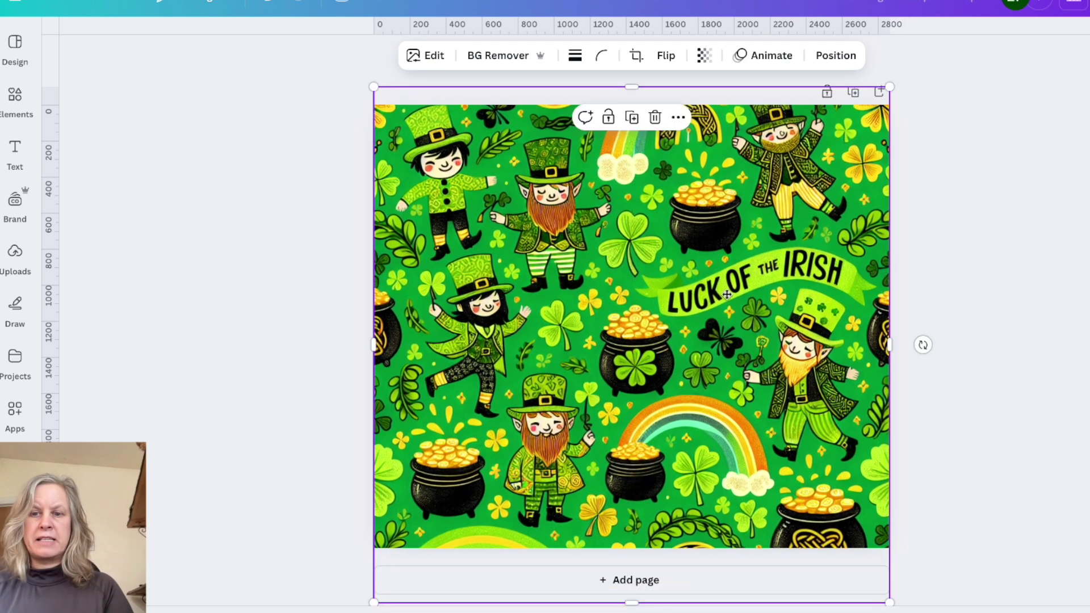
{"action": "left_click", "coordinate": [934, 309]}
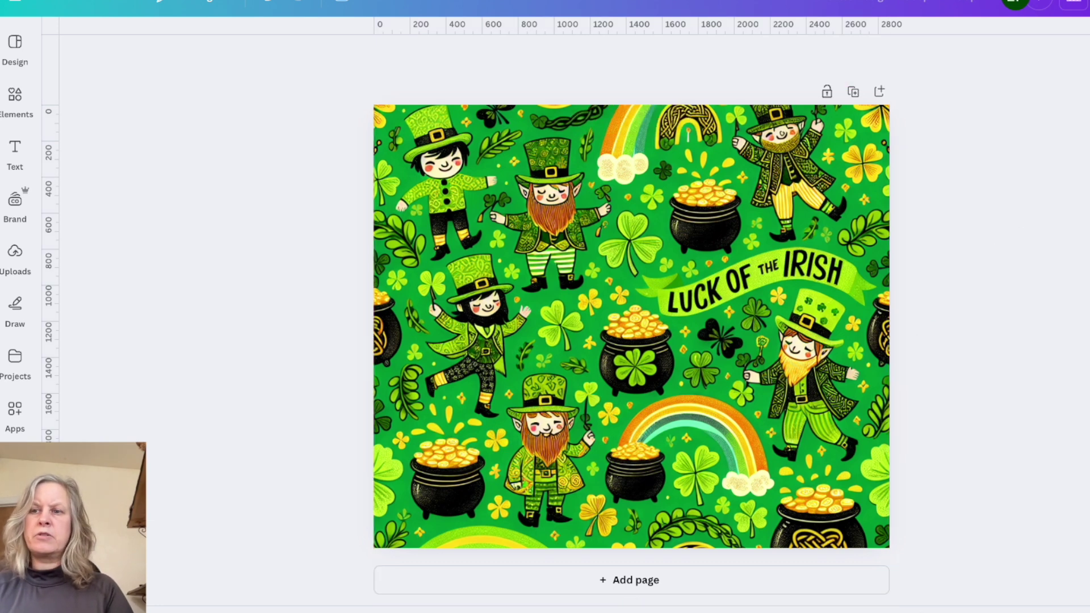
{"action": "left_click", "coordinate": [1073, 3]}
Step: Enlarge the pattern image from its corners and recentre it so it still fills the page
{"action": "left_click", "coordinate": [1015, 417]}
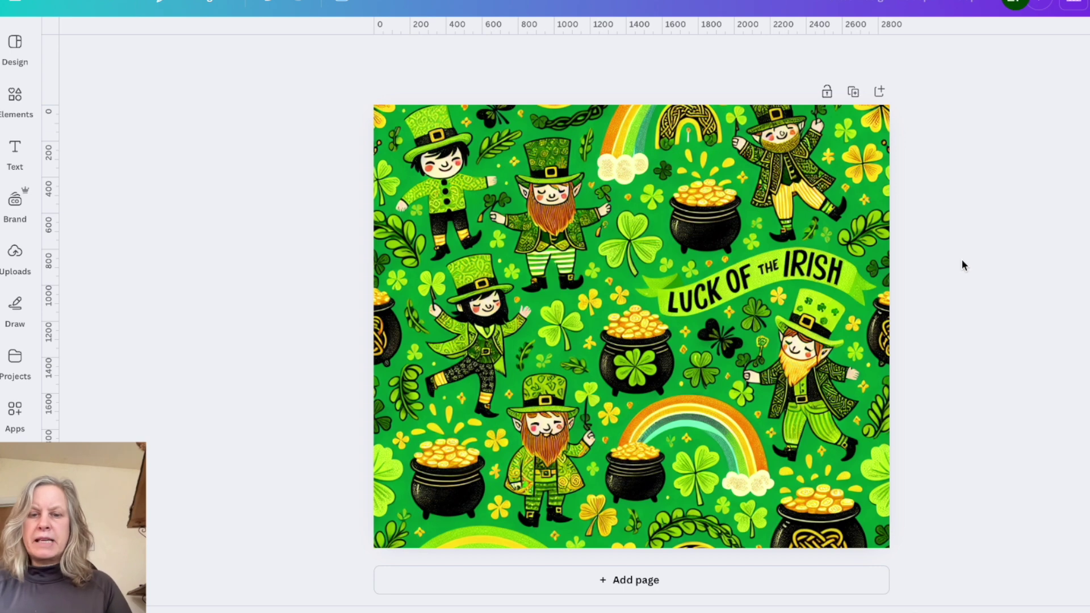
{"action": "left_click", "coordinate": [869, 237]}
{"action": "left_click_drag", "start_coordinate": [889, 87], "coordinate": [918, 74]}
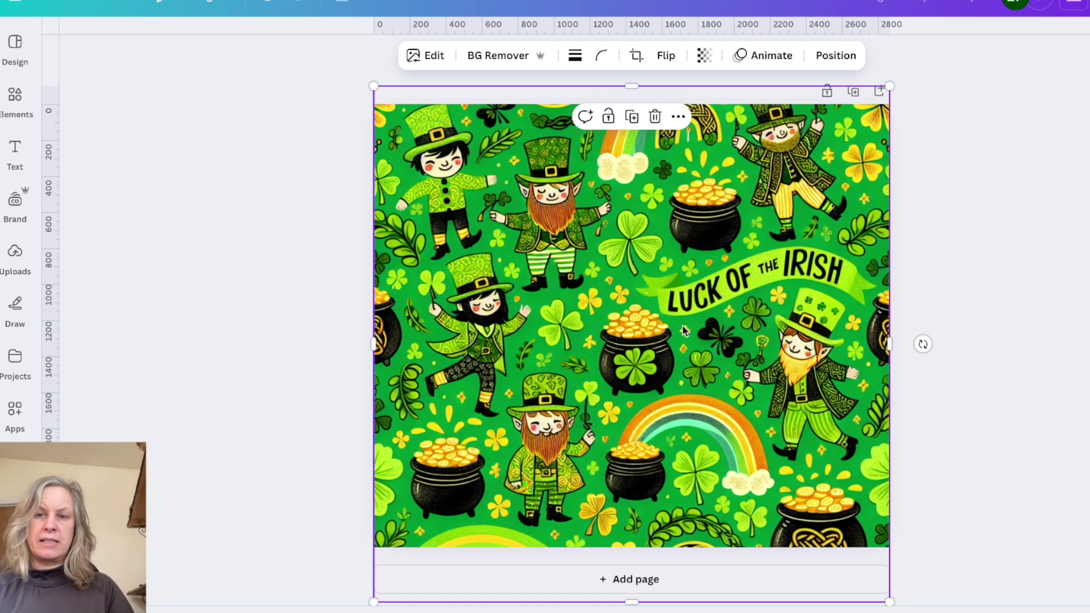
{"action": "left_click_drag", "start_coordinate": [689, 314], "coordinate": [685, 273]}
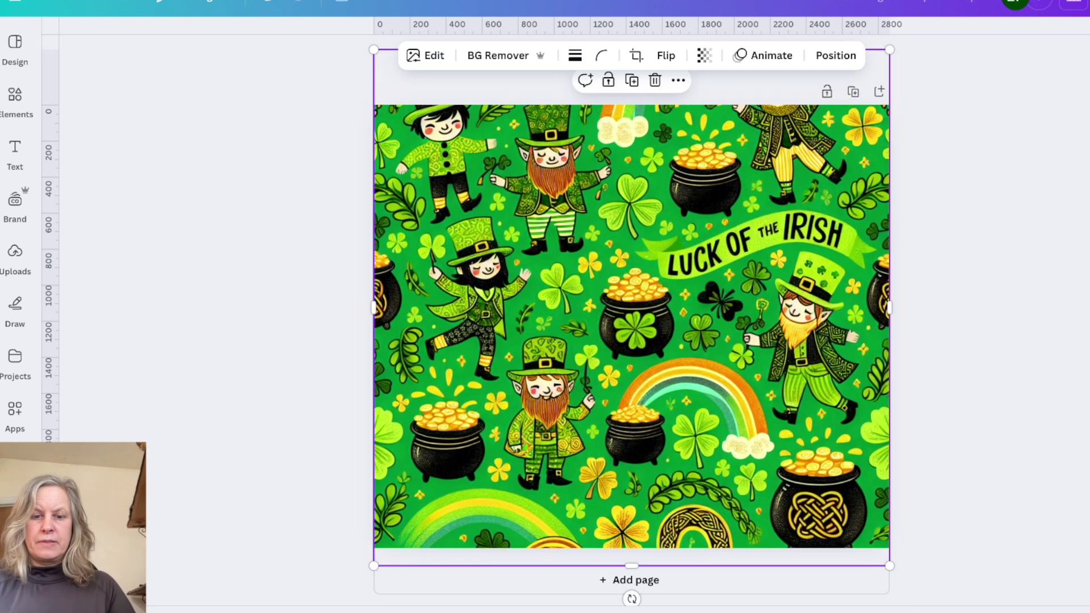
{"action": "mouse_move", "coordinate": [374, 565]}
{"action": "left_mouse_down"}
{"action": "mouse_move", "coordinate": [364, 576]}
{"action": "mouse_move", "coordinate": [368, 563]}
{"action": "left_mouse_up"}
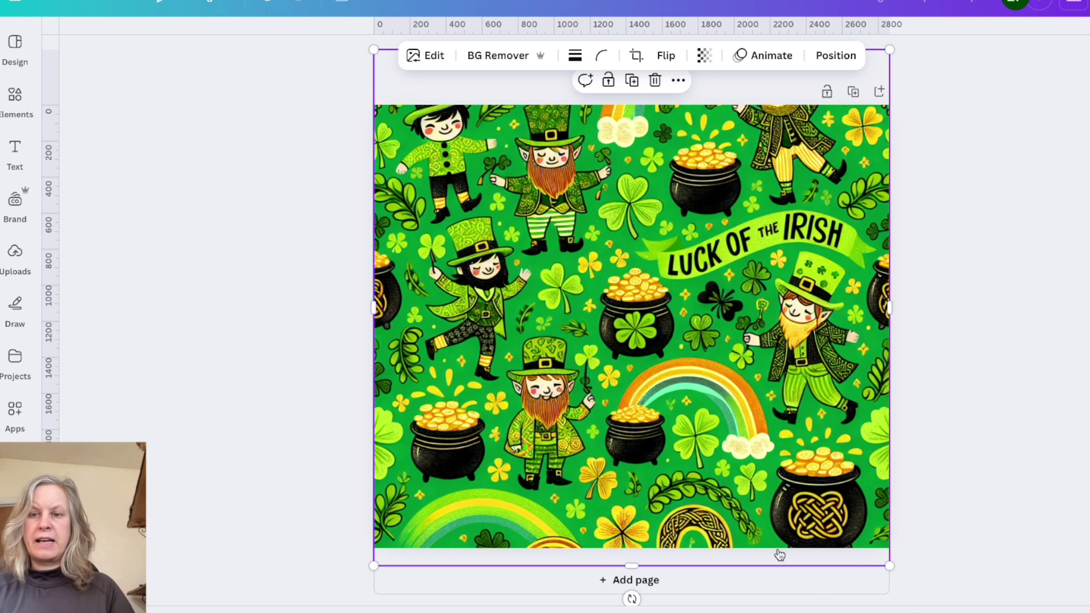
{"action": "left_click_drag", "start_coordinate": [630, 556], "coordinate": [630, 595]}
Step: Review the design's download settings in the Share panel, then return to the canvas
{"action": "left_click", "coordinate": [1073, 3]}
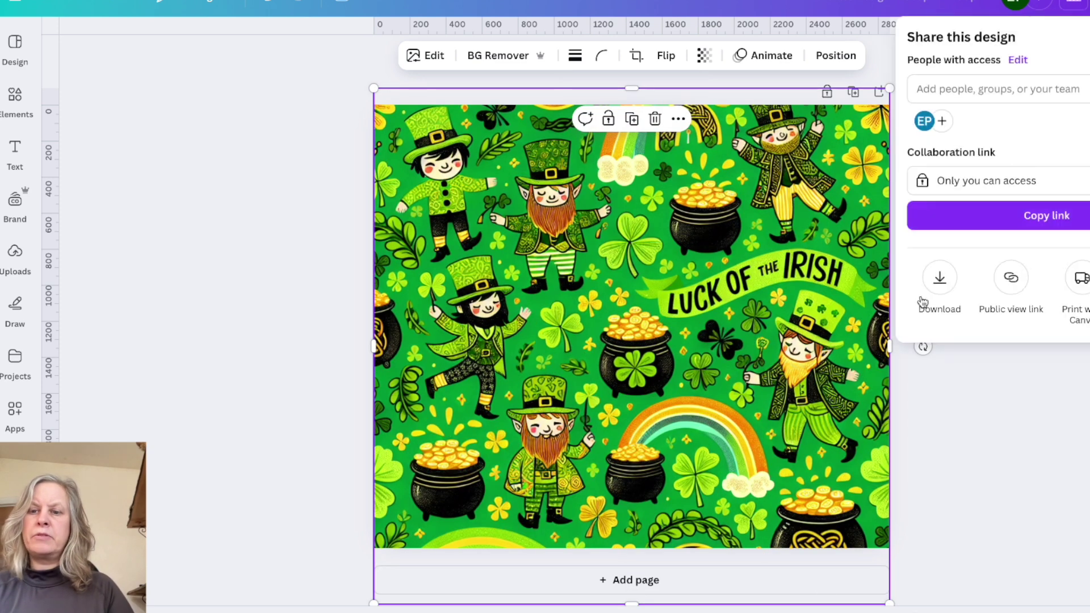
{"action": "left_click", "coordinate": [940, 278]}
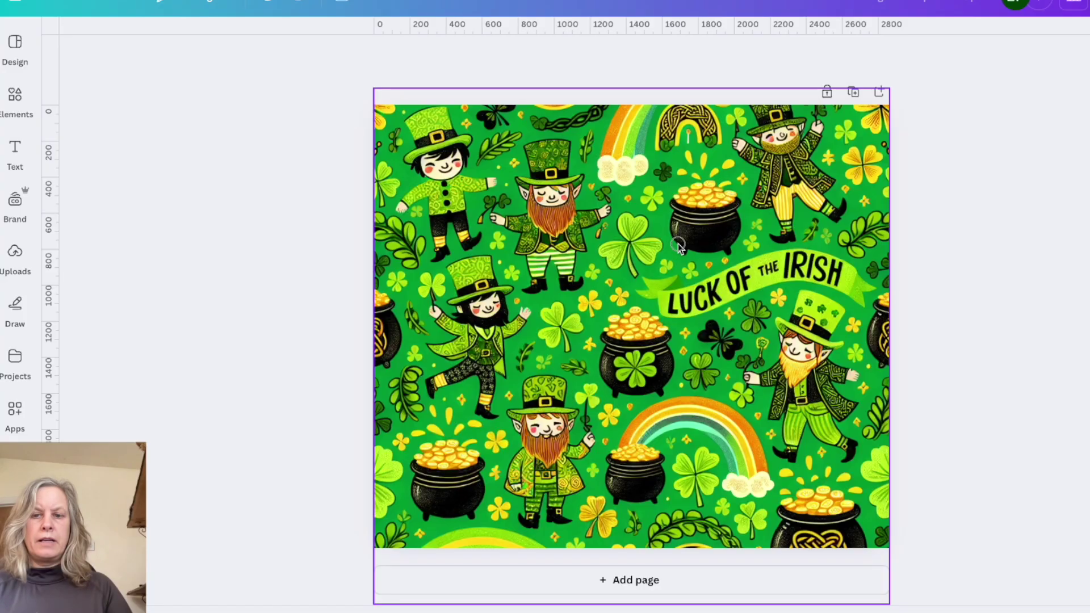
{"action": "left_click", "coordinate": [678, 244]}
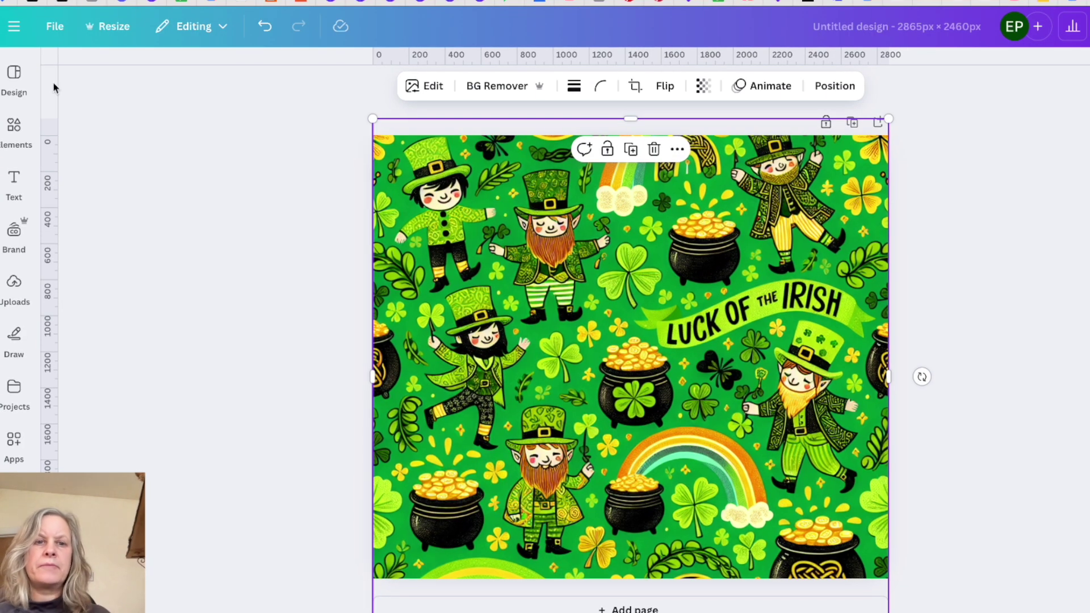
Step: Make resized copies of the design at 2465 × 2160 px and 800 × 450 px
{"action": "left_click", "coordinate": [115, 29]}
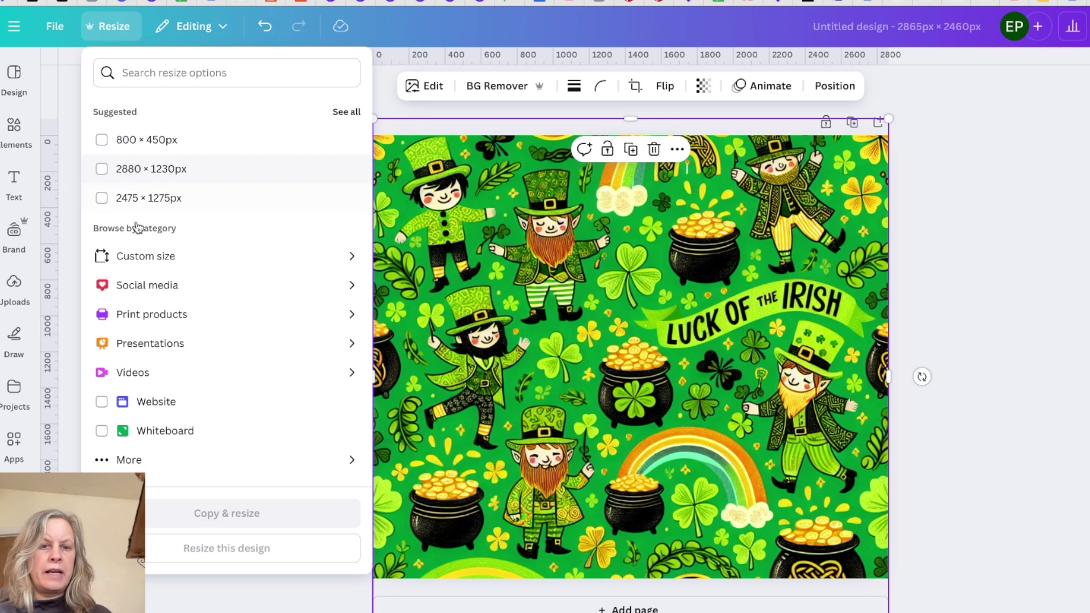
{"action": "left_click", "coordinate": [129, 256]}
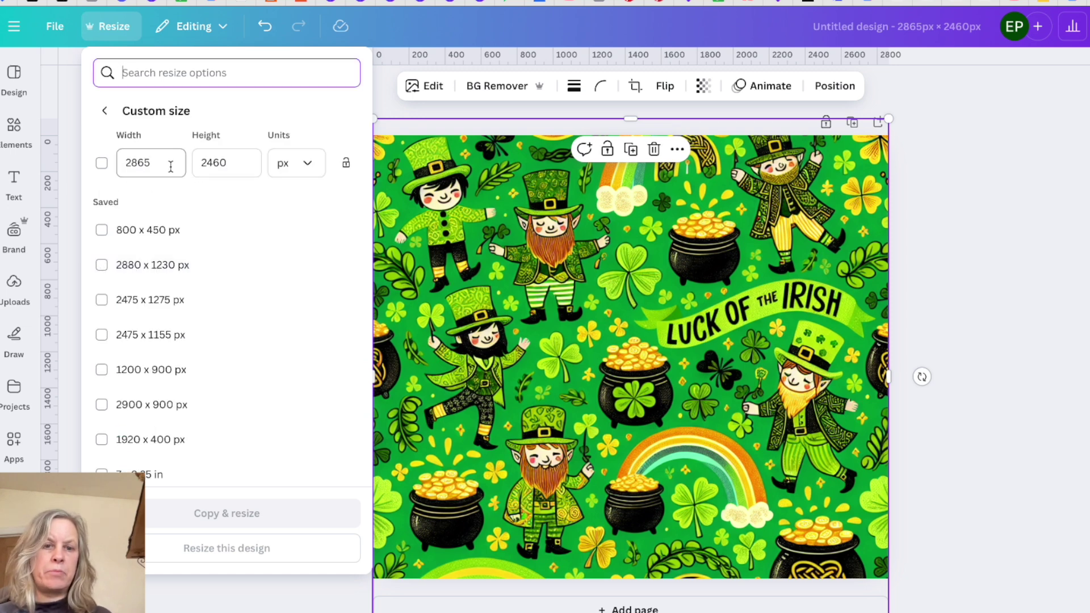
{"action": "left_click", "coordinate": [137, 164]}
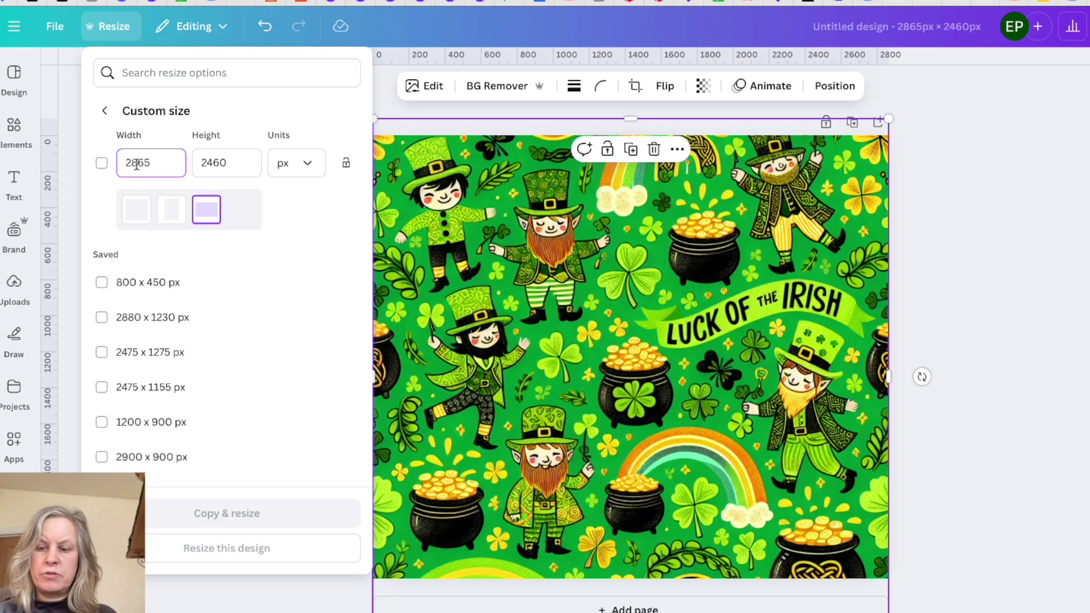
{"action": "left_click", "coordinate": [138, 164]}
{"action": "key", "text": "BackSpace"}
{"action": "type", "text": "4"}
{"action": "left_click", "coordinate": [211, 164]}
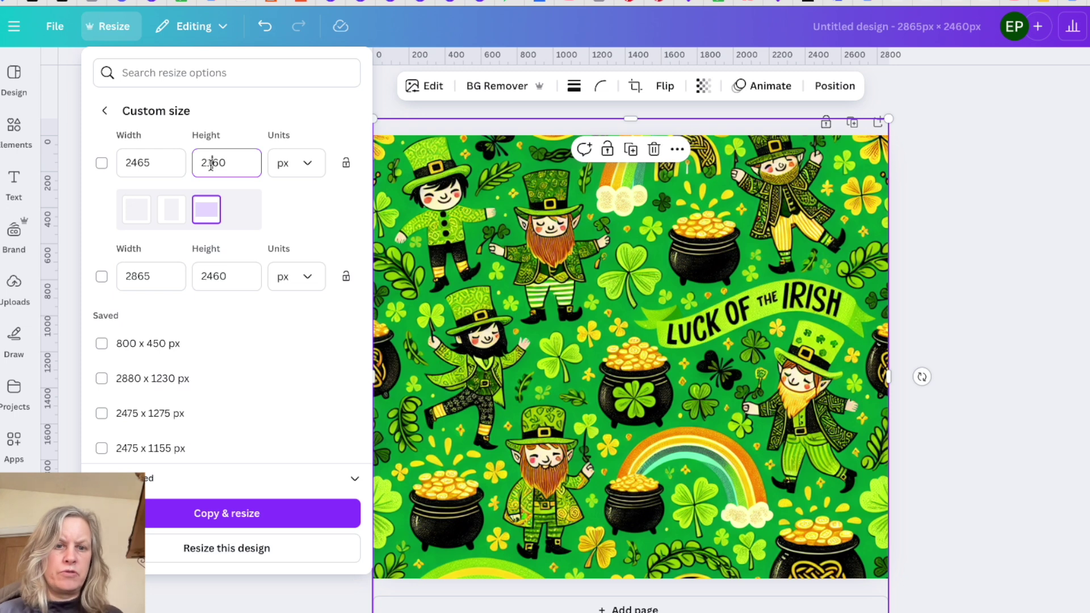
{"action": "left_click", "coordinate": [267, 344]}
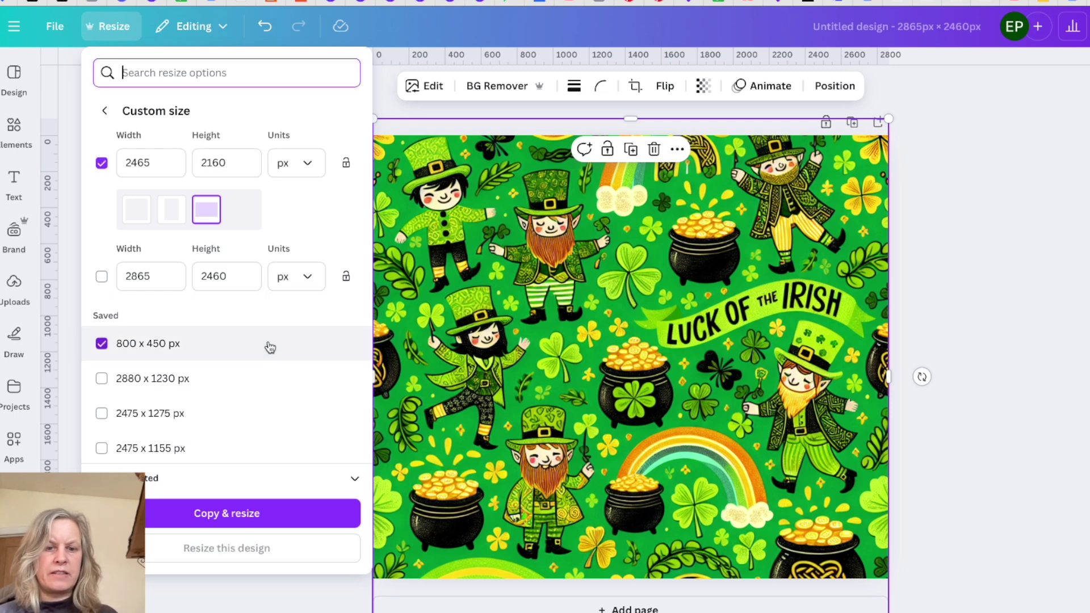
{"action": "left_click", "coordinate": [268, 516]}
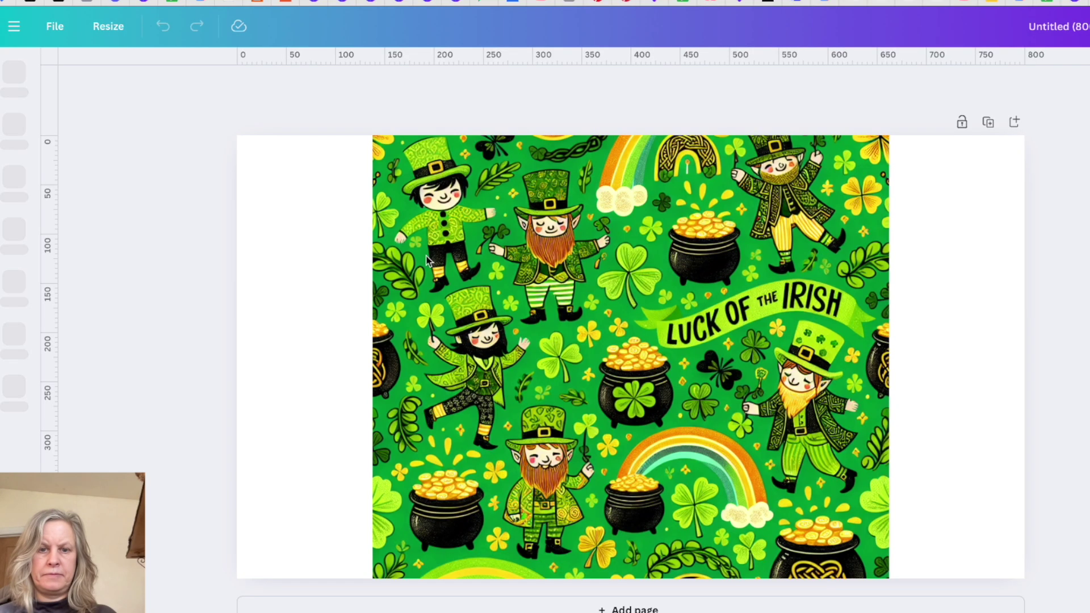
Step: Scale the leprechaun image to about 2160 px square and centre it on the 2465 × 2160 page
{"action": "left_click", "coordinate": [386, 137]}
{"action": "left_click_drag", "start_coordinate": [373, 118], "coordinate": [163, 53]}
{"action": "left_click_drag", "start_coordinate": [889, 612], "coordinate": [1025, 612]}
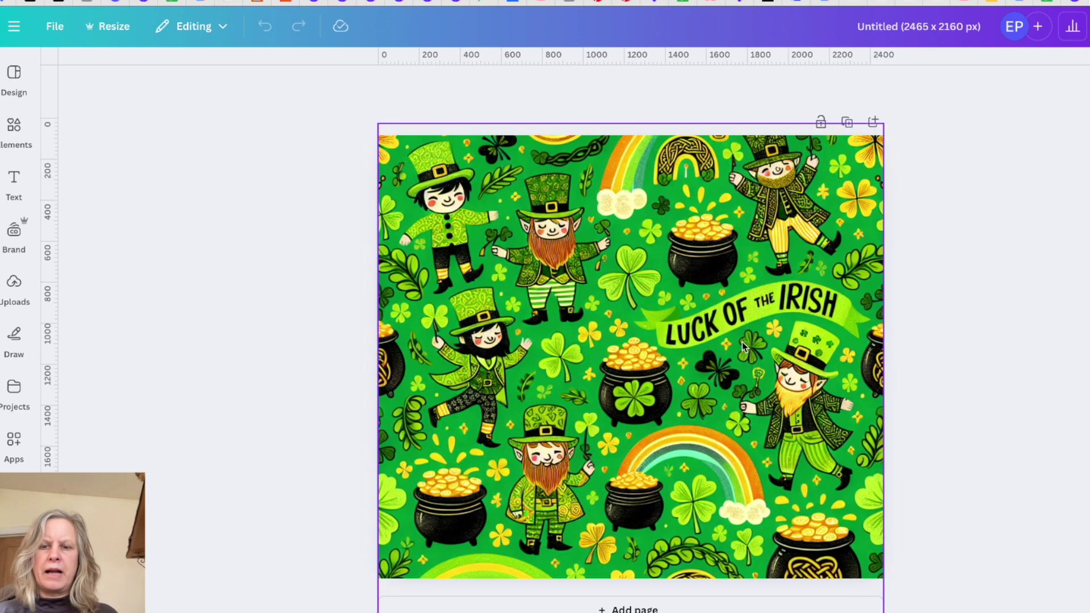
{"action": "left_click", "coordinate": [744, 346]}
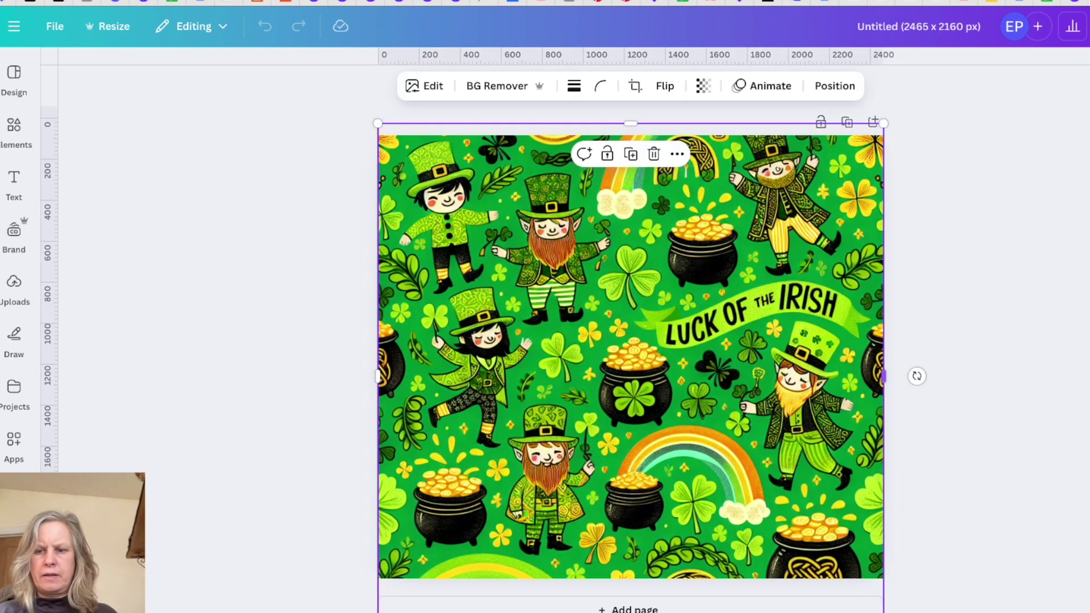
{"action": "left_click_drag", "start_coordinate": [882, 610], "coordinate": [825, 586]}
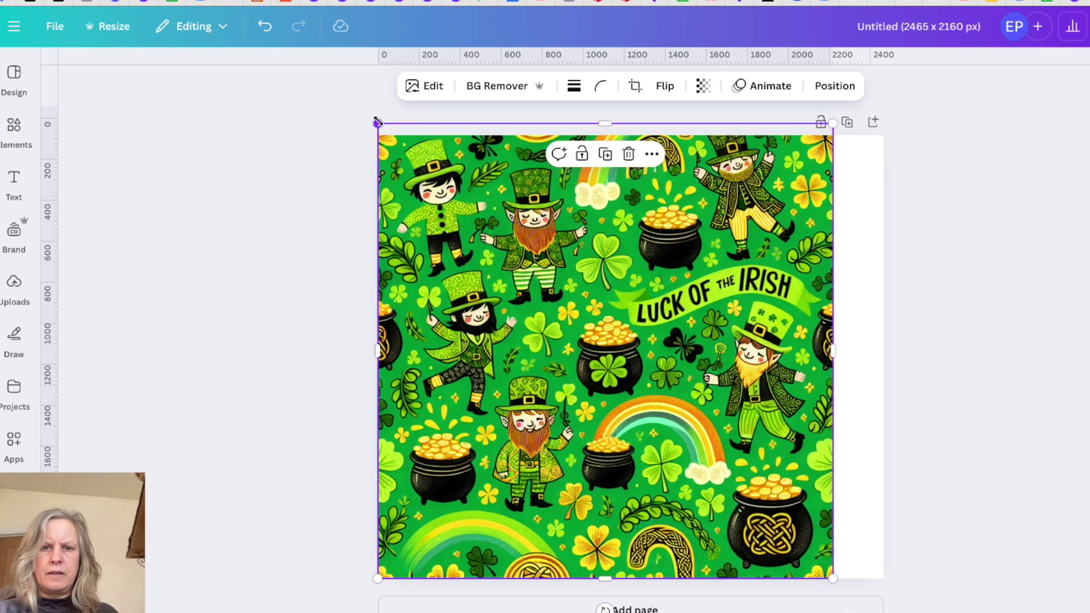
{"action": "mouse_move", "coordinate": [377, 121]}
{"action": "left_mouse_down"}
{"action": "mouse_move", "coordinate": [408, 148]}
{"action": "mouse_move", "coordinate": [394, 133]}
{"action": "left_mouse_up"}
{"action": "left_click_drag", "start_coordinate": [503, 239], "coordinate": [522, 239]}
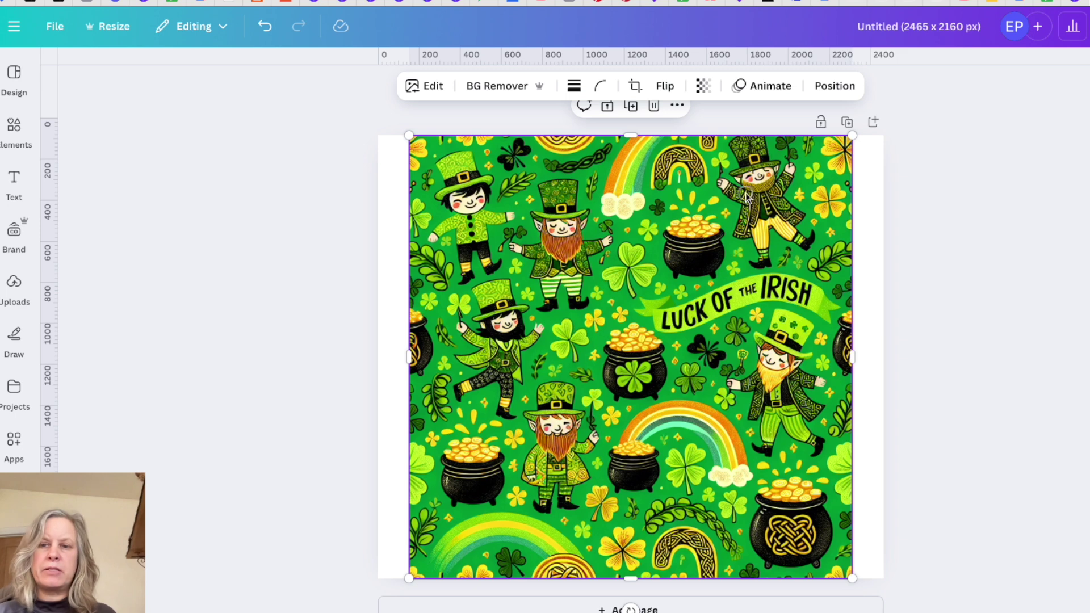
{"action": "left_click_drag", "start_coordinate": [747, 196], "coordinate": [745, 193]}
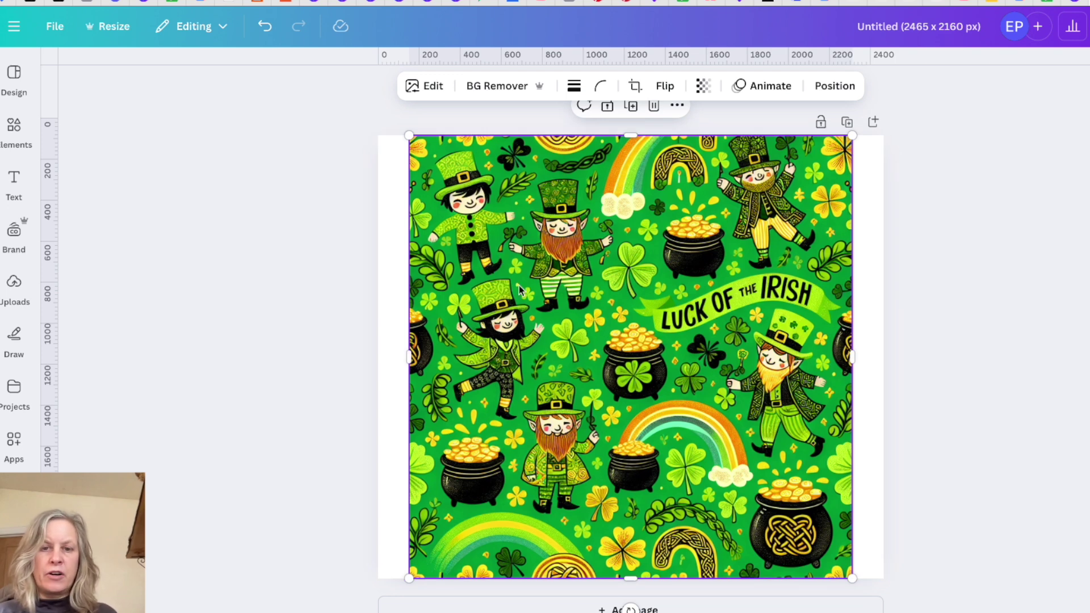
{"action": "left_click", "coordinate": [385, 200]}
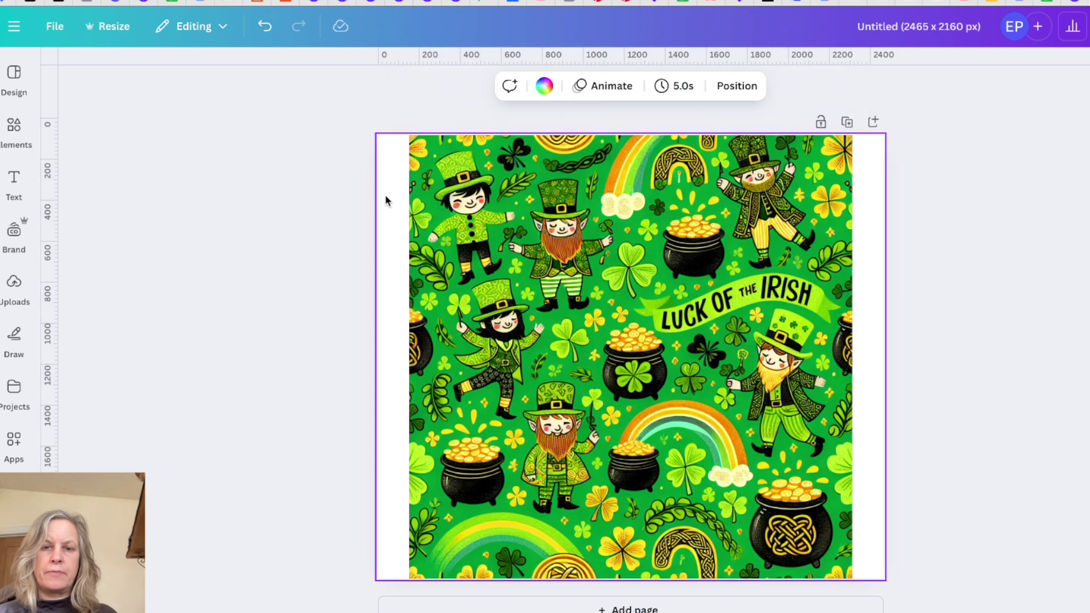
Step: Apply Magic Expand to the leprechaun image for the whole page and keep the result
{"action": "left_click", "coordinate": [460, 187]}
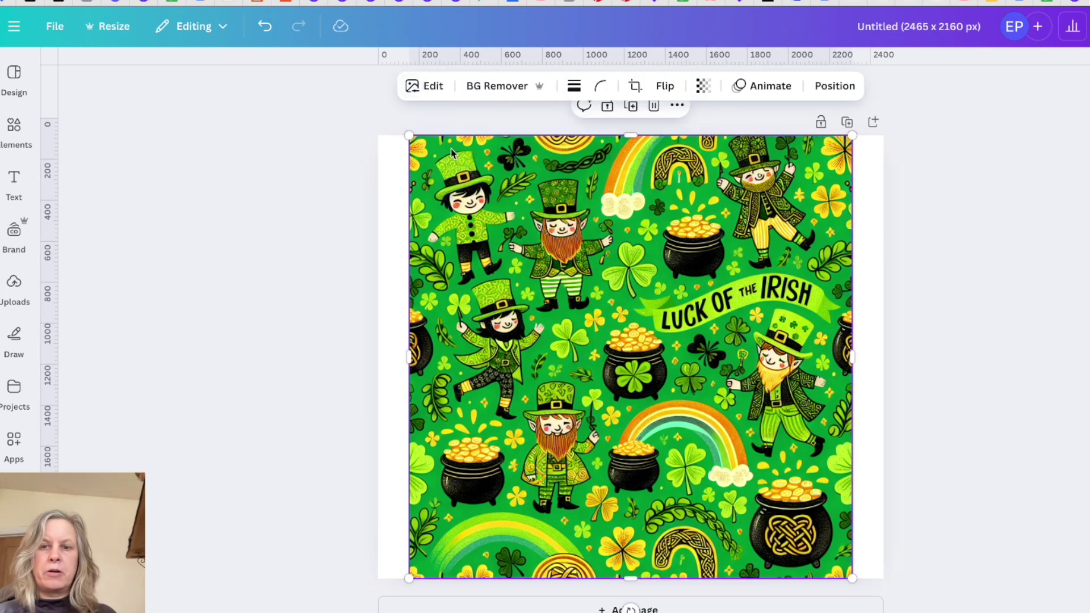
{"action": "left_click", "coordinate": [431, 86]}
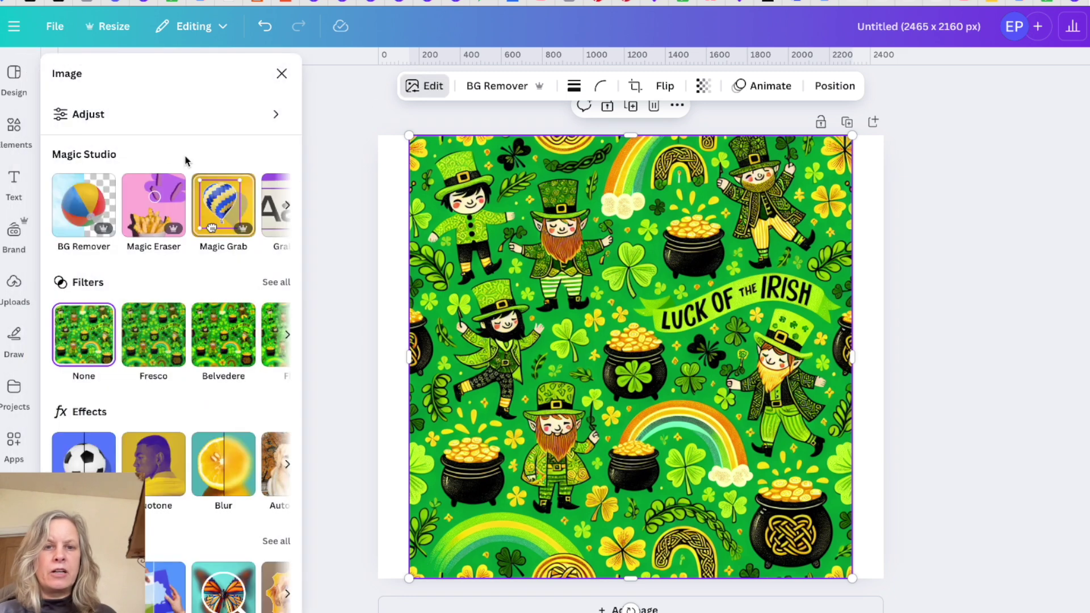
{"action": "scroll", "coordinate": [215, 209], "scroll_direction": "right", "scroll_amount": 5}
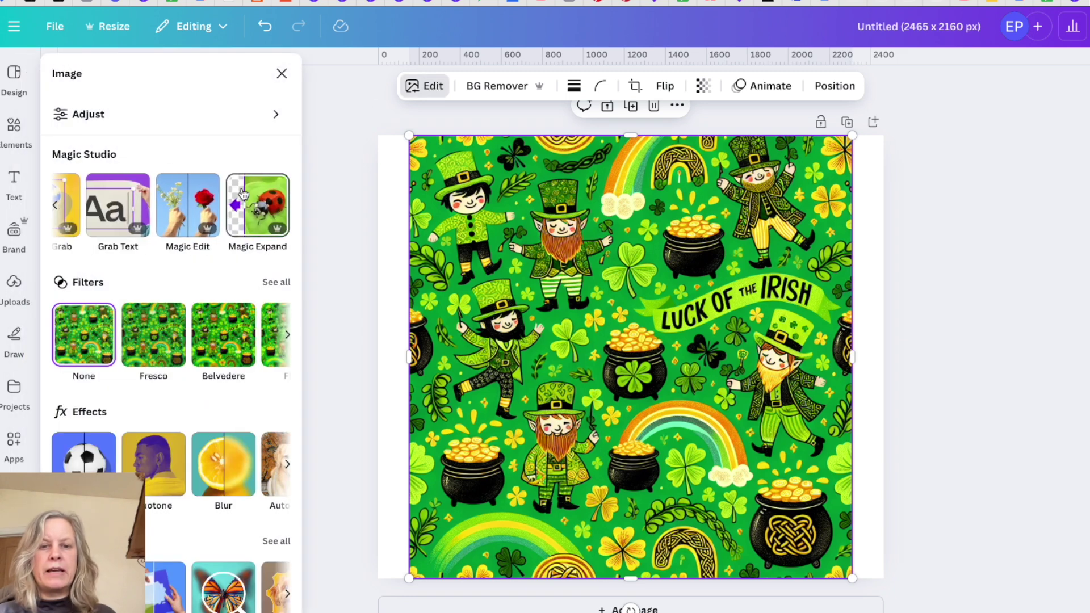
{"action": "left_click", "coordinate": [255, 213]}
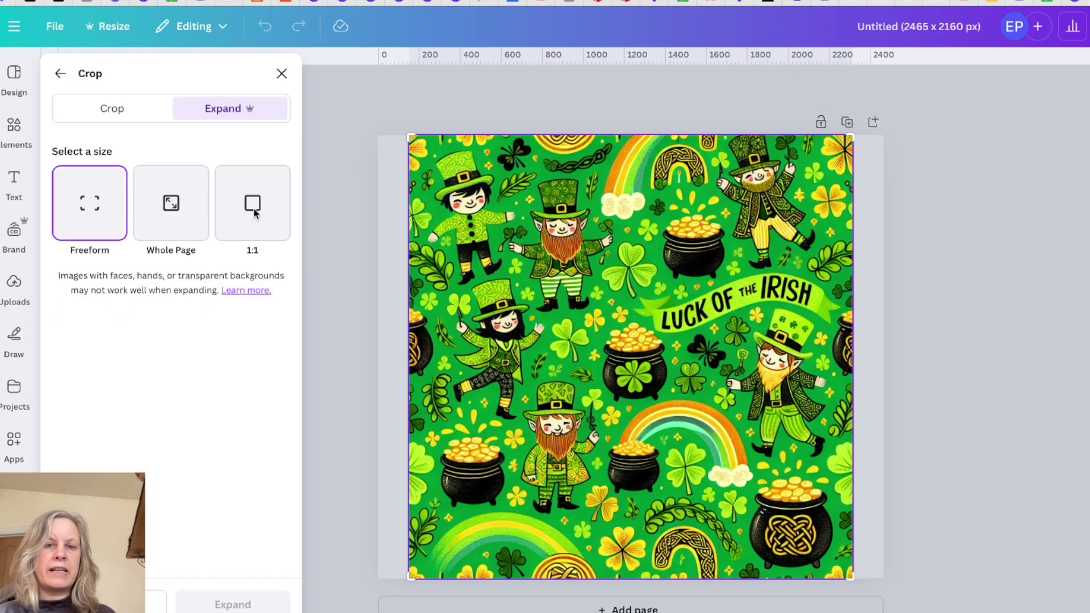
{"action": "left_click", "coordinate": [176, 211]}
{"action": "left_click", "coordinate": [281, 606]}
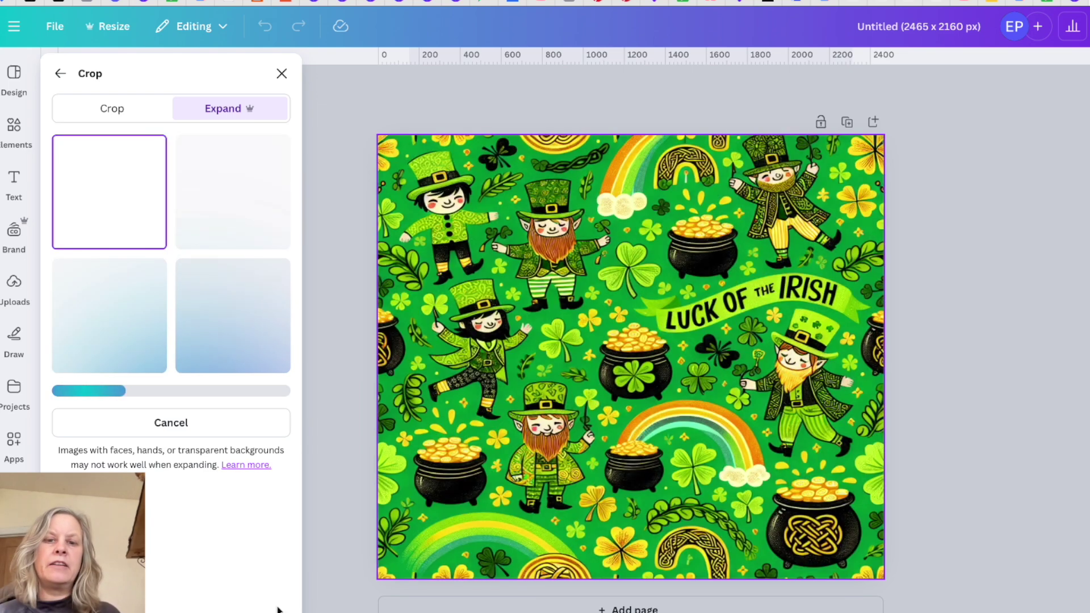
{"action": "left_click", "coordinate": [525, 457]}
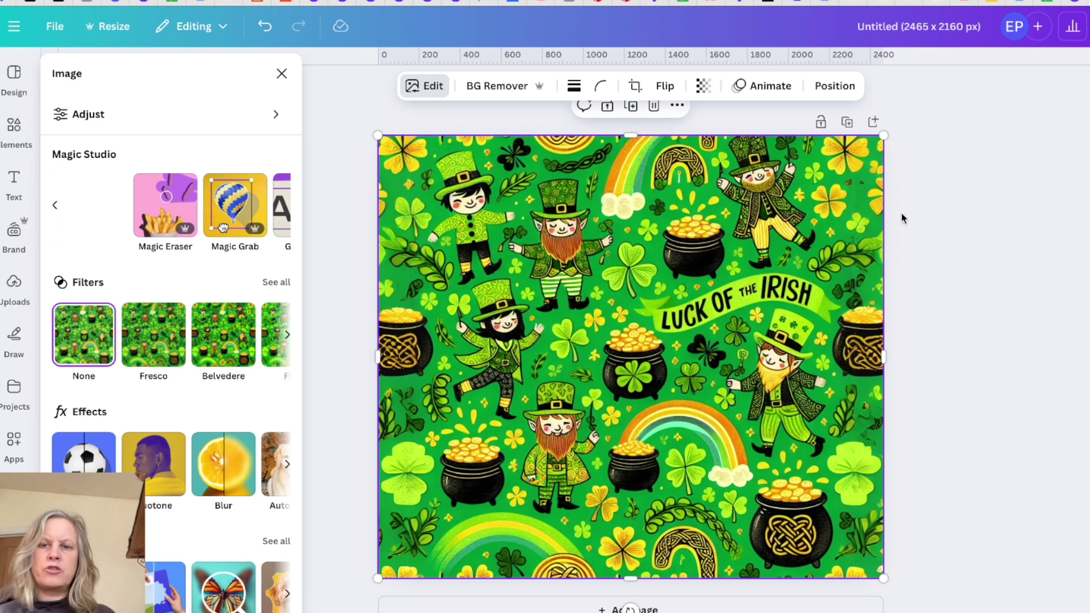
Step: Undo the Magic Expand and drag the image's corners past the page edges to cover it
{"action": "key", "text": "Escape"}
{"action": "key", "text": "Escape"}
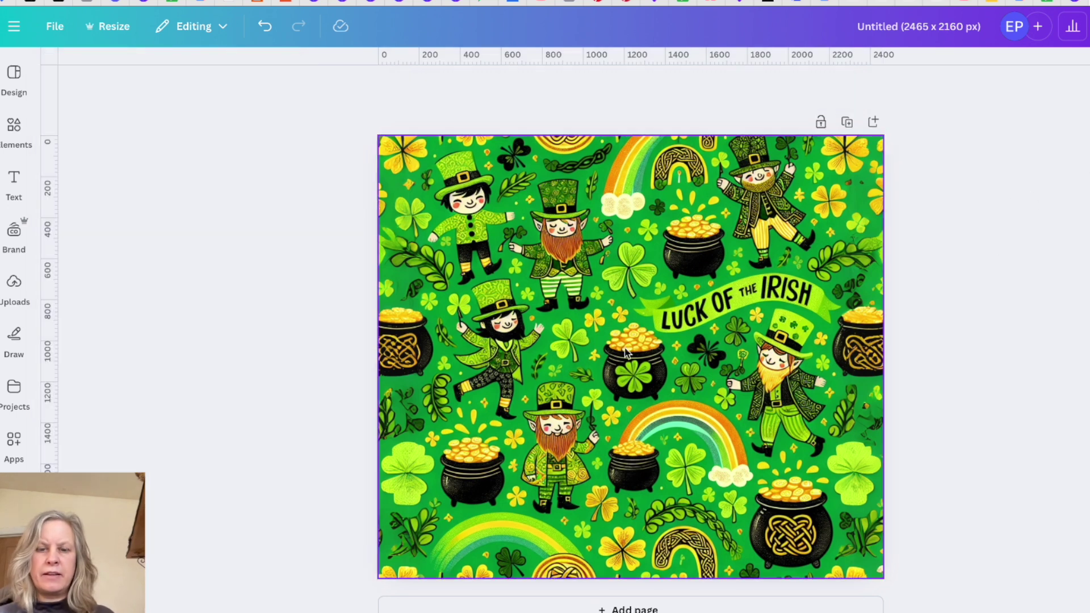
{"action": "left_click", "coordinate": [266, 33]}
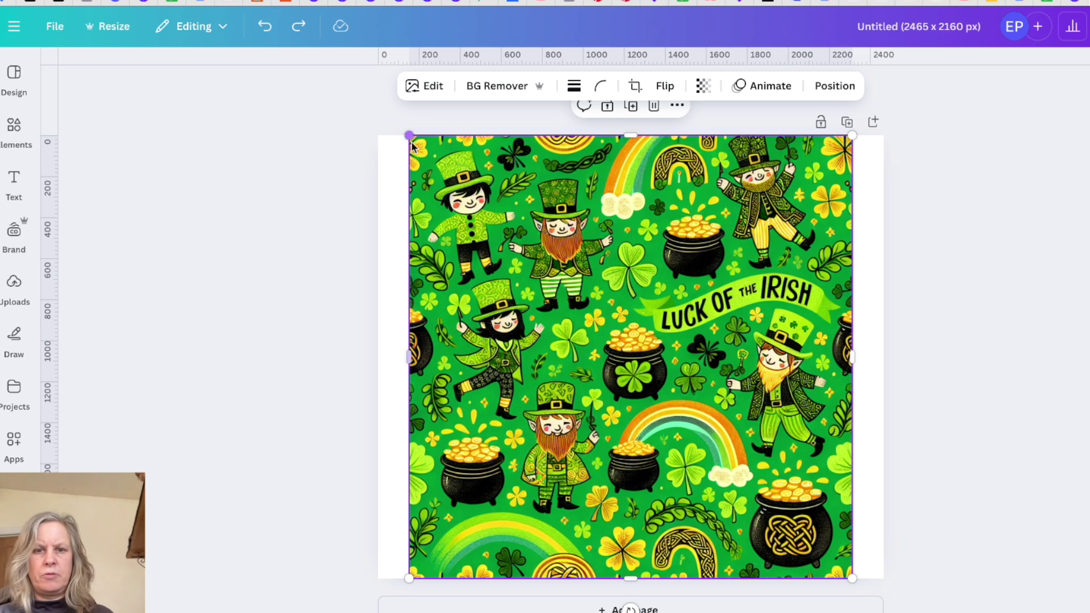
{"action": "left_click_drag", "start_coordinate": [409, 135], "coordinate": [367, 93]}
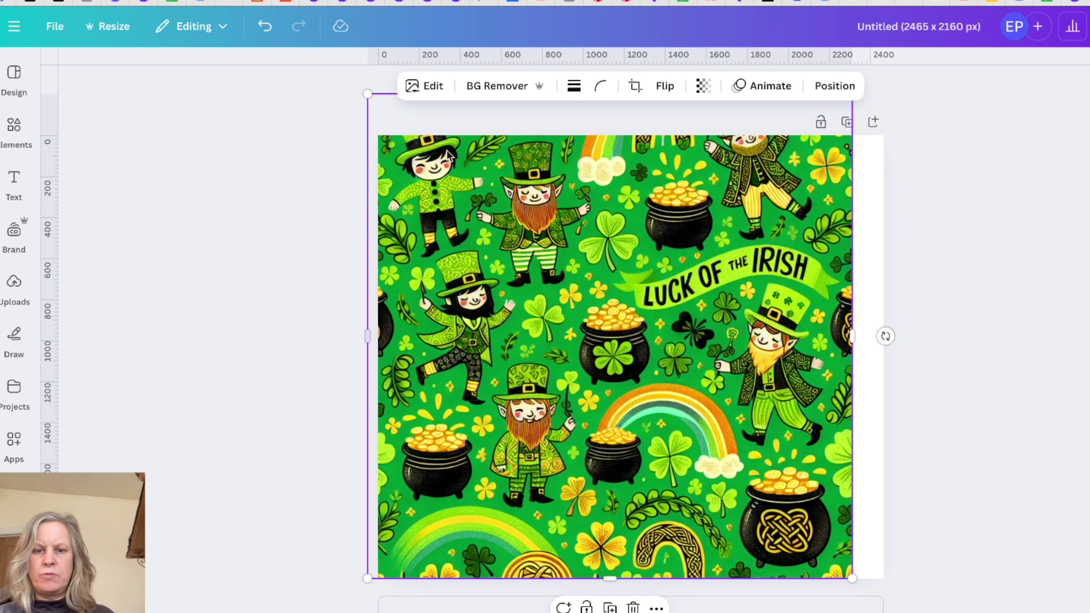
{"action": "left_click_drag", "start_coordinate": [853, 579], "coordinate": [883, 610]}
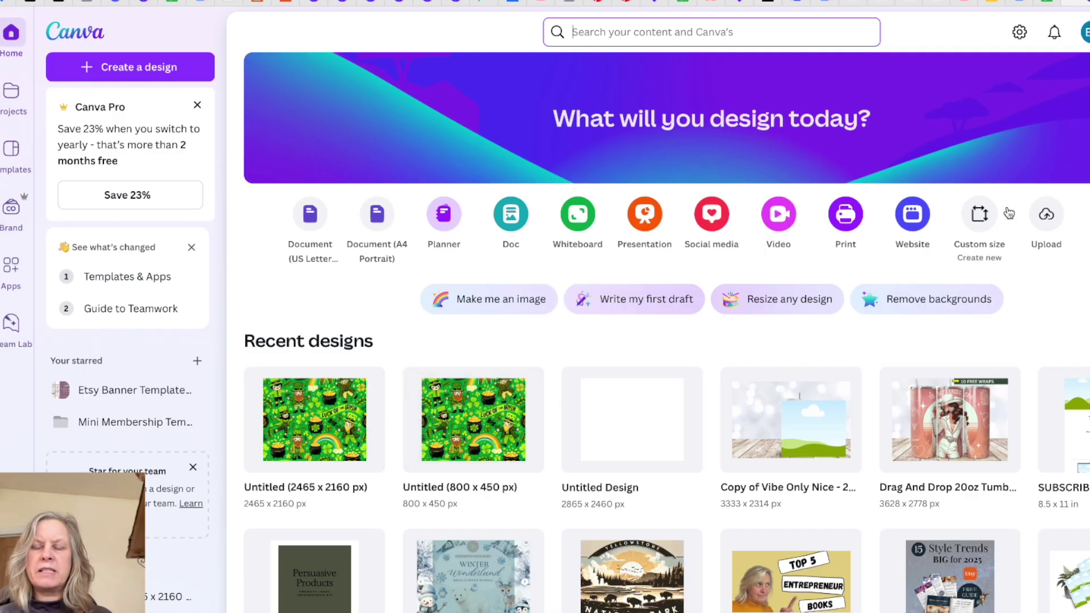
Step: Reopen the 2465 × 2160 design and show the Custom size unit choices px, in, mm, cm
{"action": "left_click", "coordinate": [981, 215]}
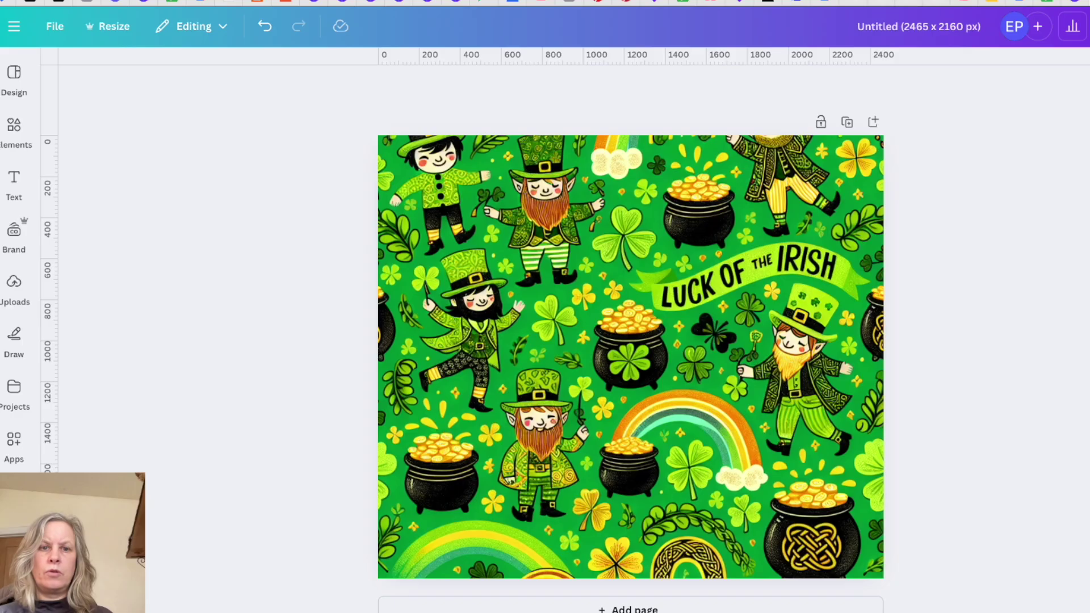
{"action": "left_click", "coordinate": [98, 29]}
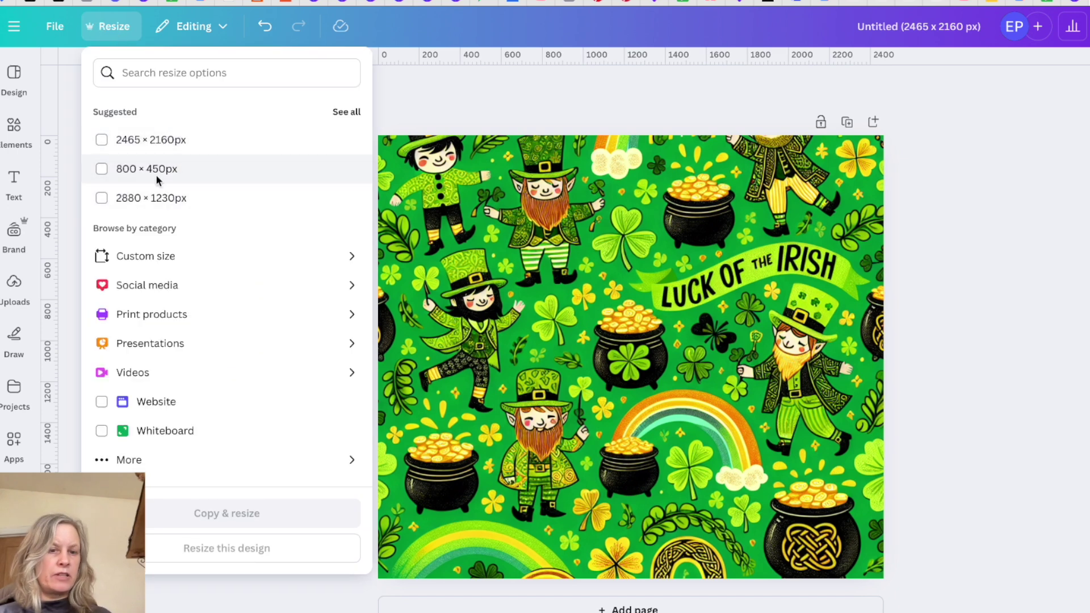
{"action": "left_click", "coordinate": [140, 261]}
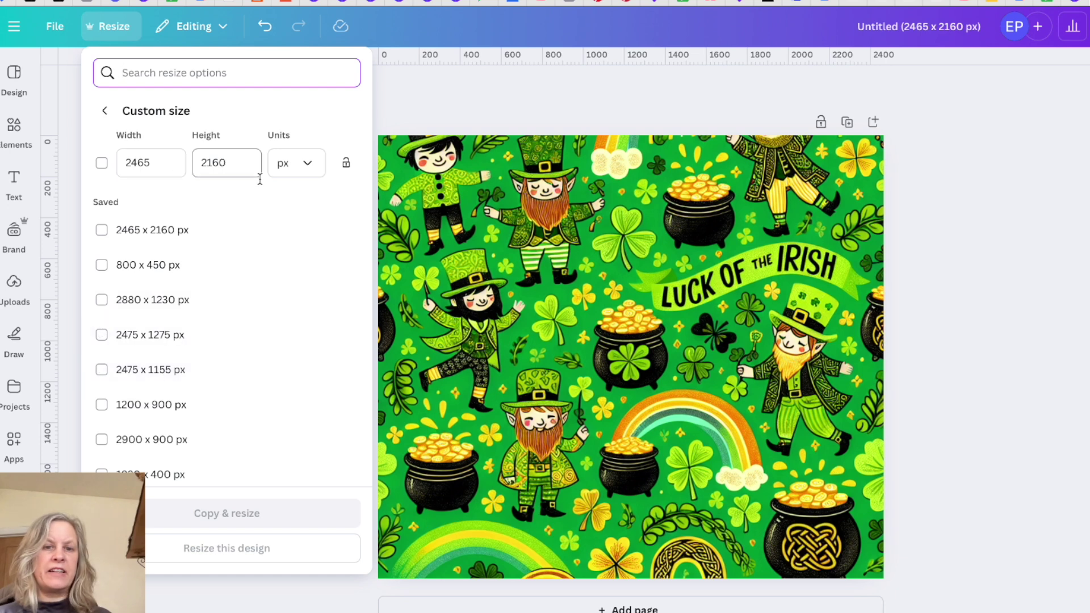
{"action": "left_click", "coordinate": [316, 167]}
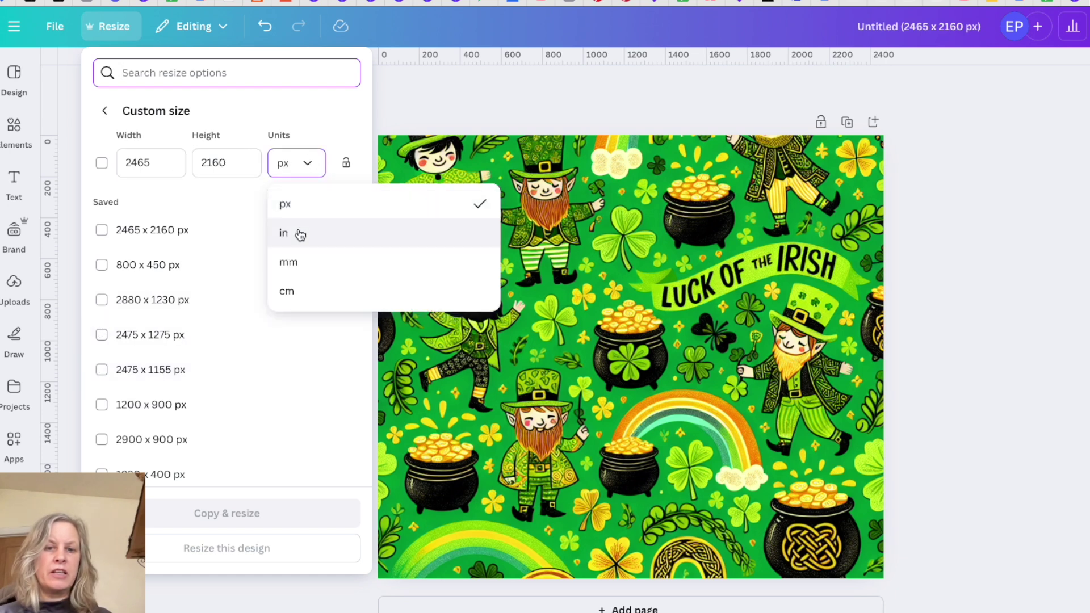